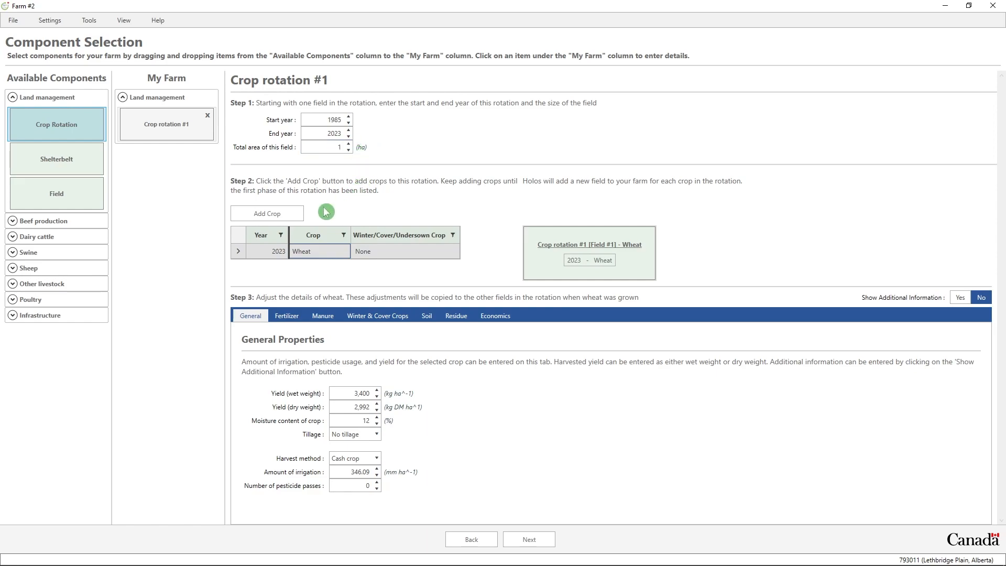
Add two more crops to the crop rotation and set the 2021 crop to Fallow.
click(291, 214)
click(291, 215)
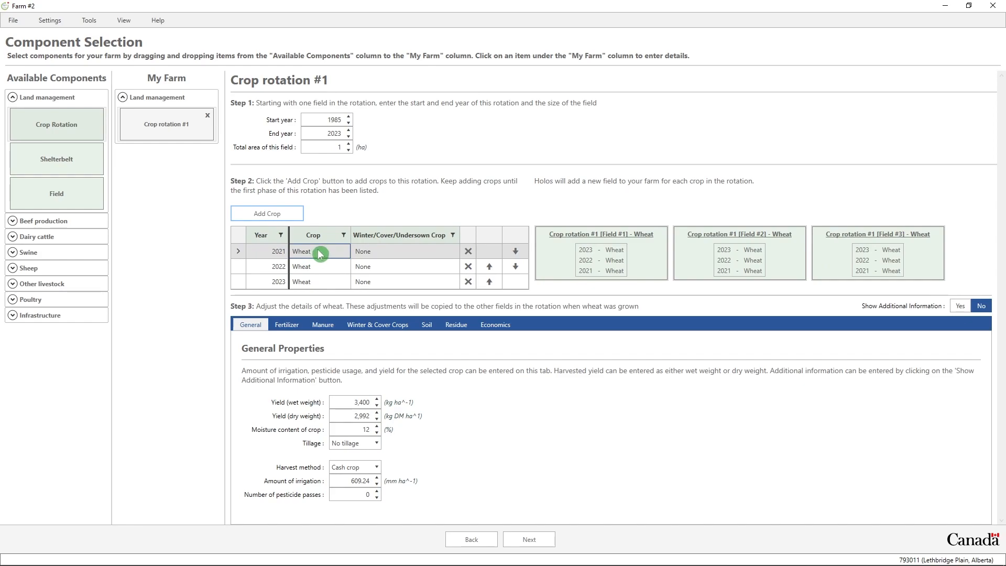
click(319, 254)
click(320, 252)
scroll(337, 330, down, 5)
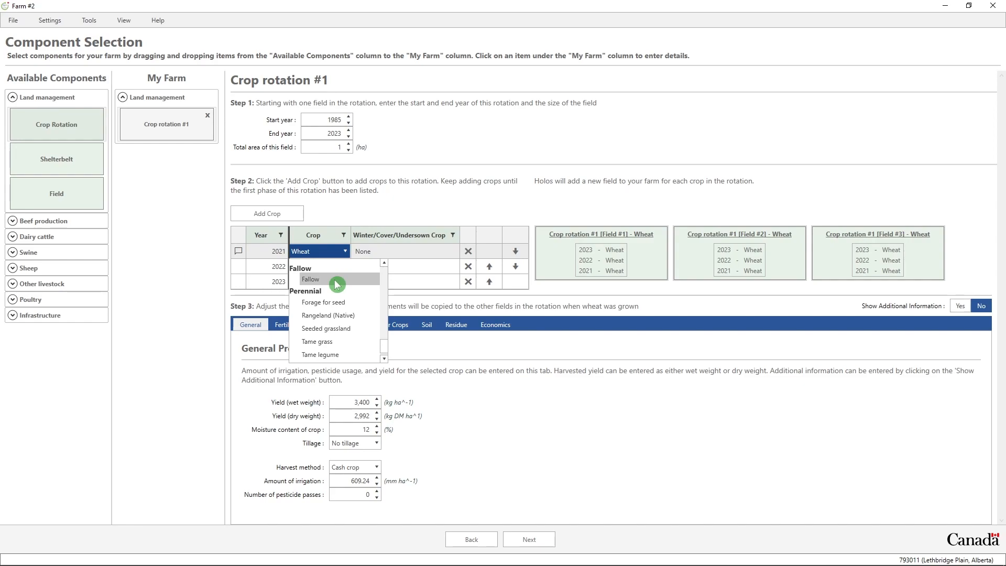
click(337, 282)
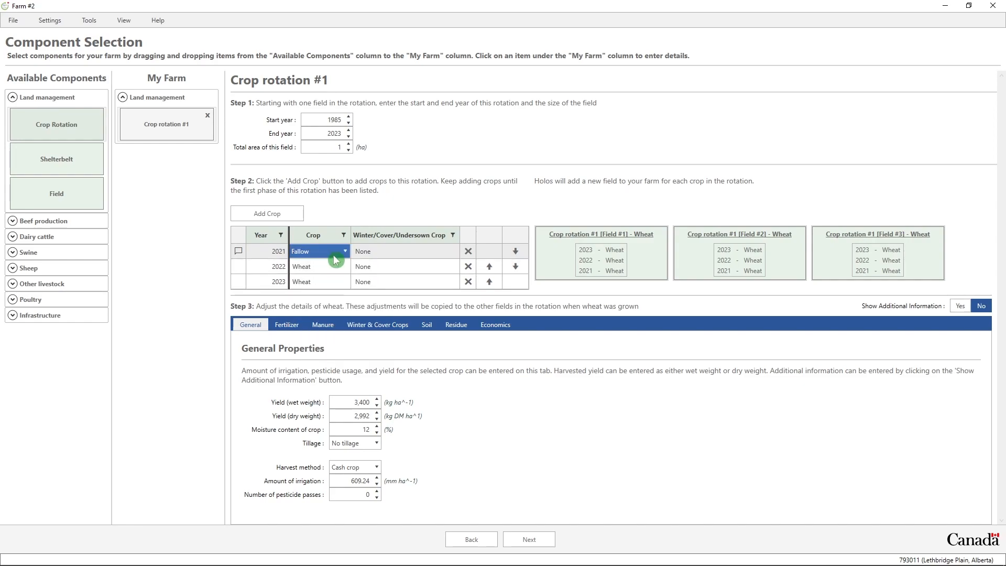
Check the details of the 2023 wheat and 2021 fallow entries and proceed to the Timeline screen.
click(322, 265)
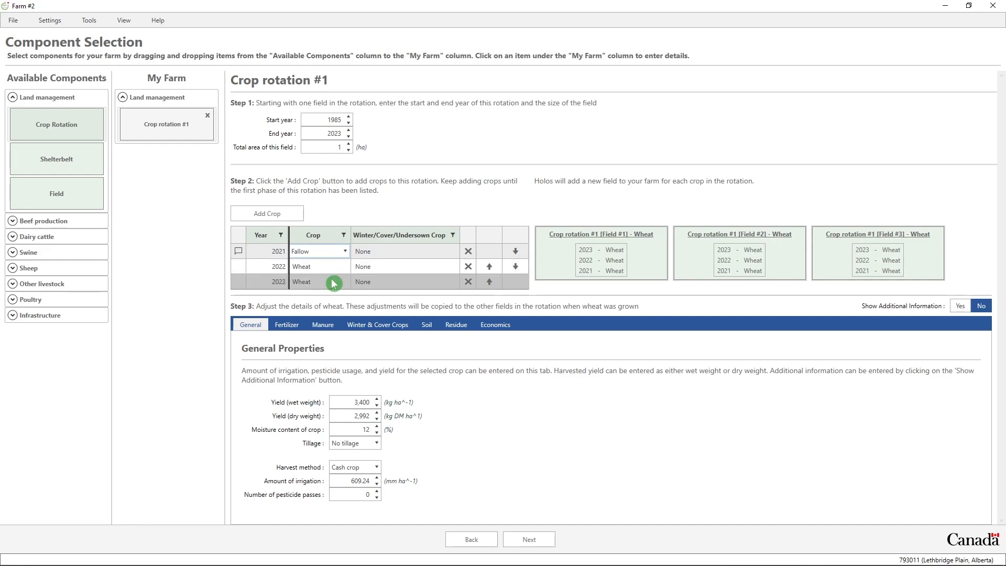
click(334, 284)
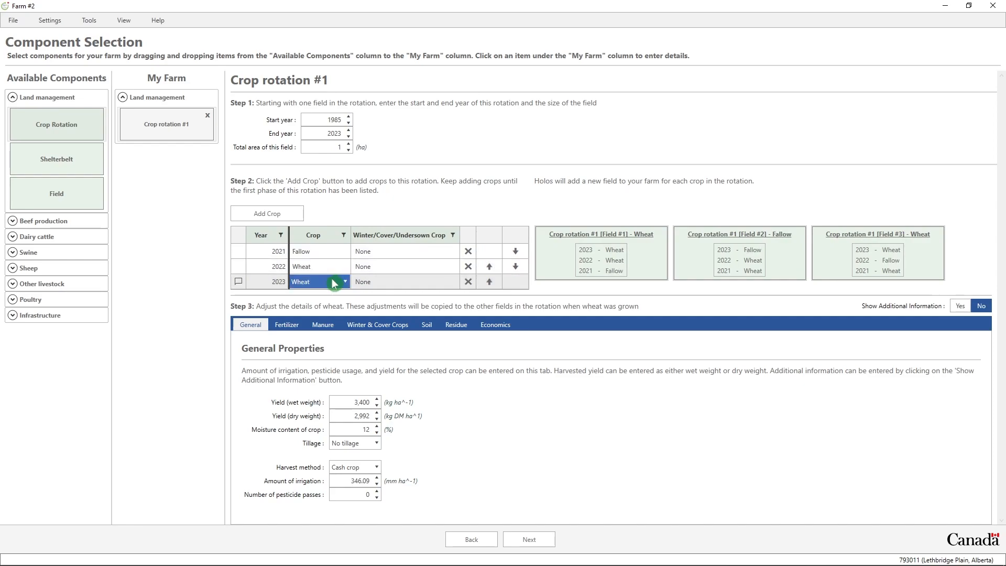
click(333, 252)
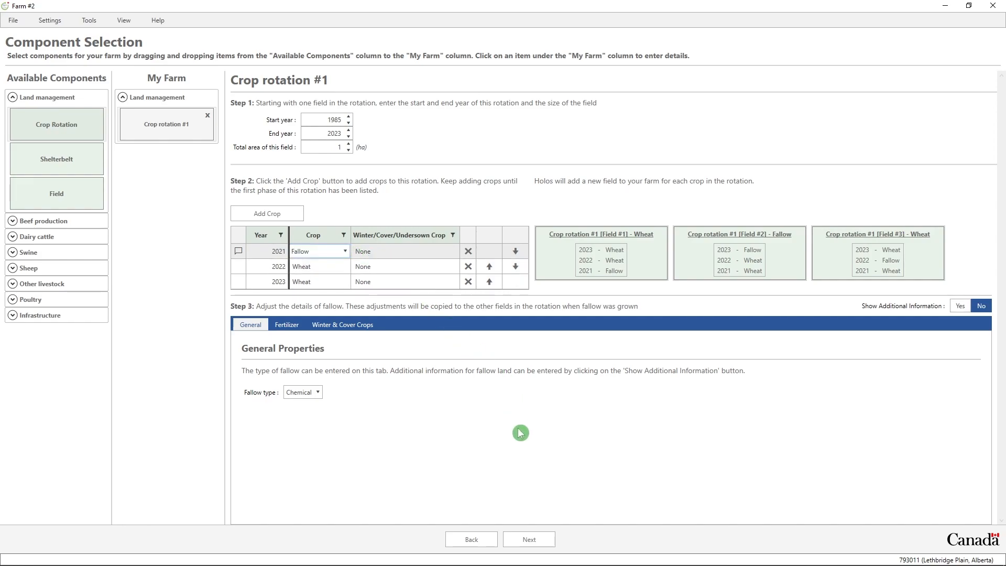
click(526, 540)
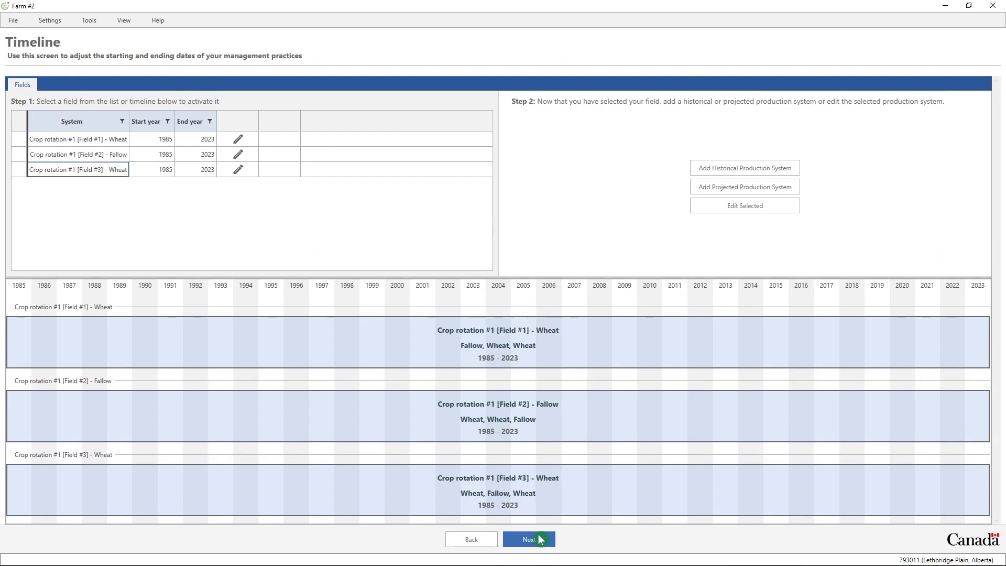
Add a historical production system to Crop rotation #1 [Field #3] - Wheat on the timeline.
click(506, 514)
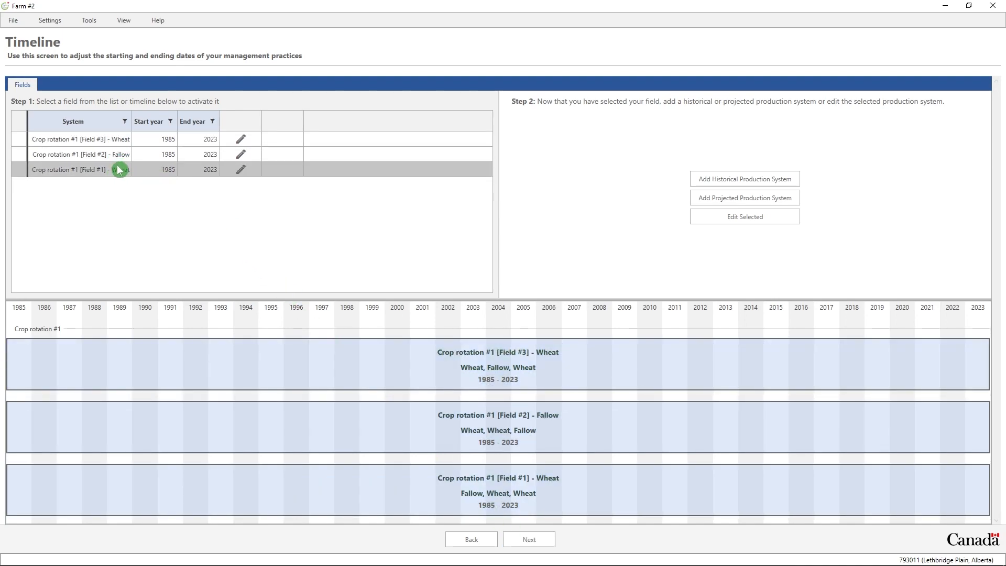
click(409, 361)
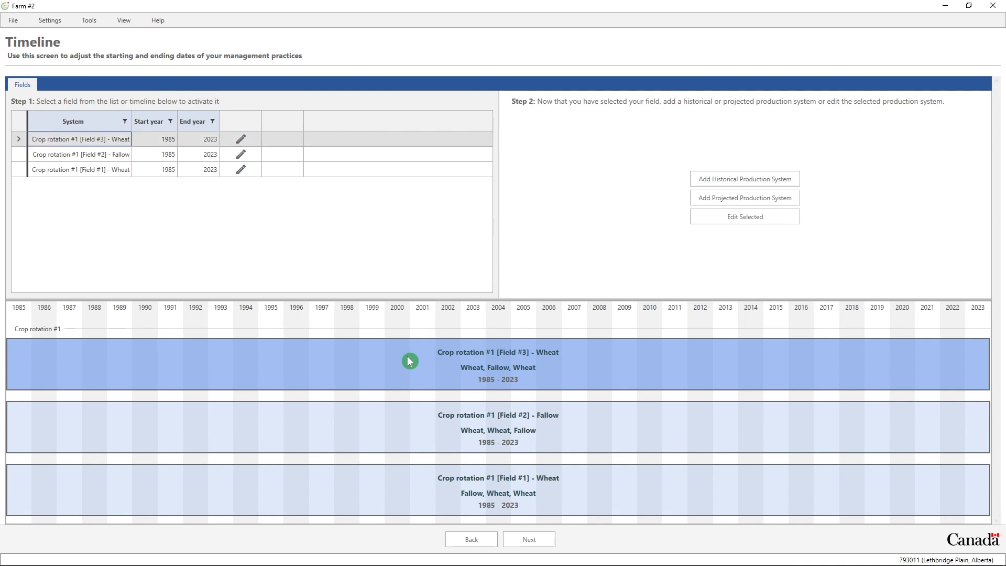
click(795, 183)
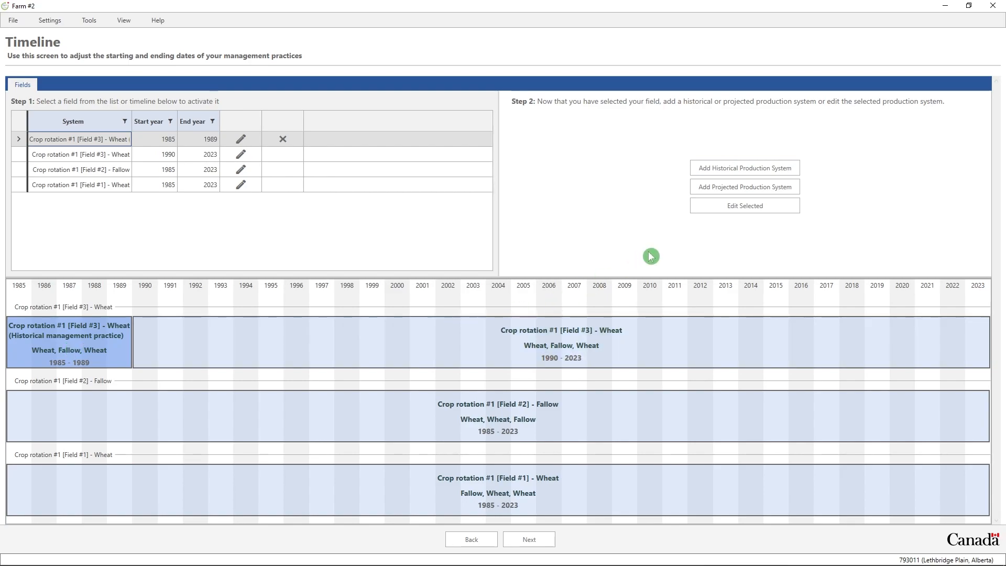
Edit Field #3's historical management practice by removing the fallow crop and one of the two wheat crops.
click(768, 206)
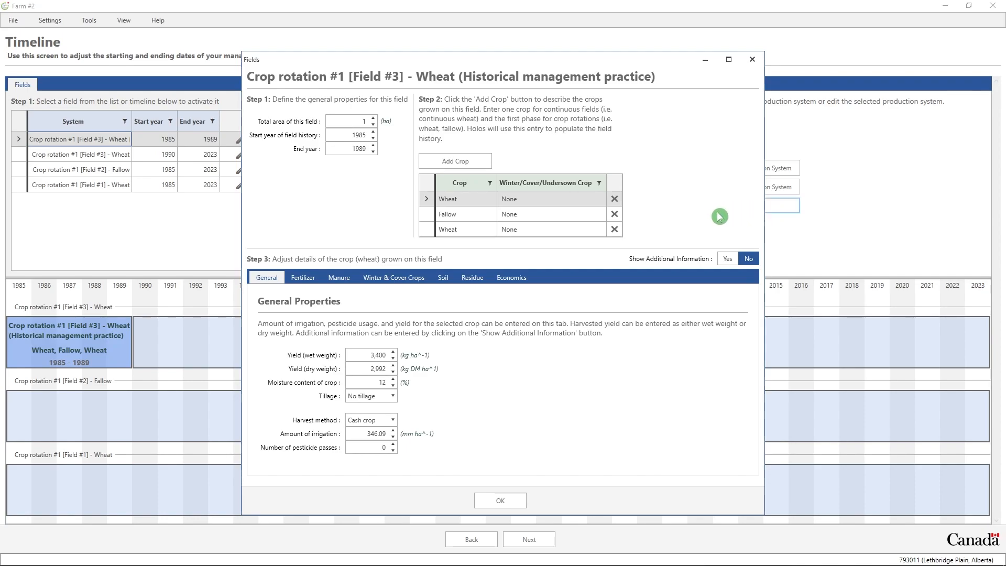
click(615, 214)
click(614, 214)
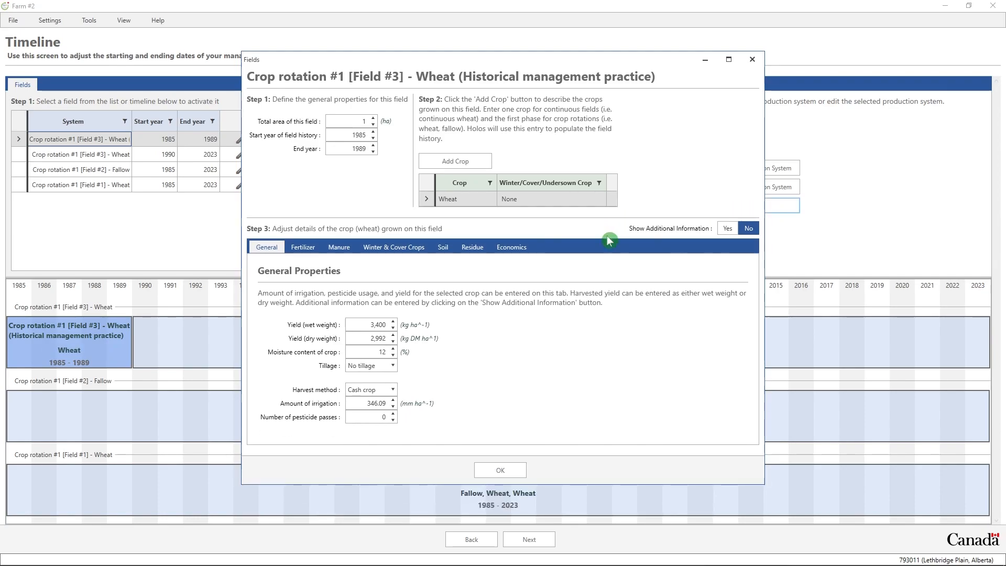
click(520, 471)
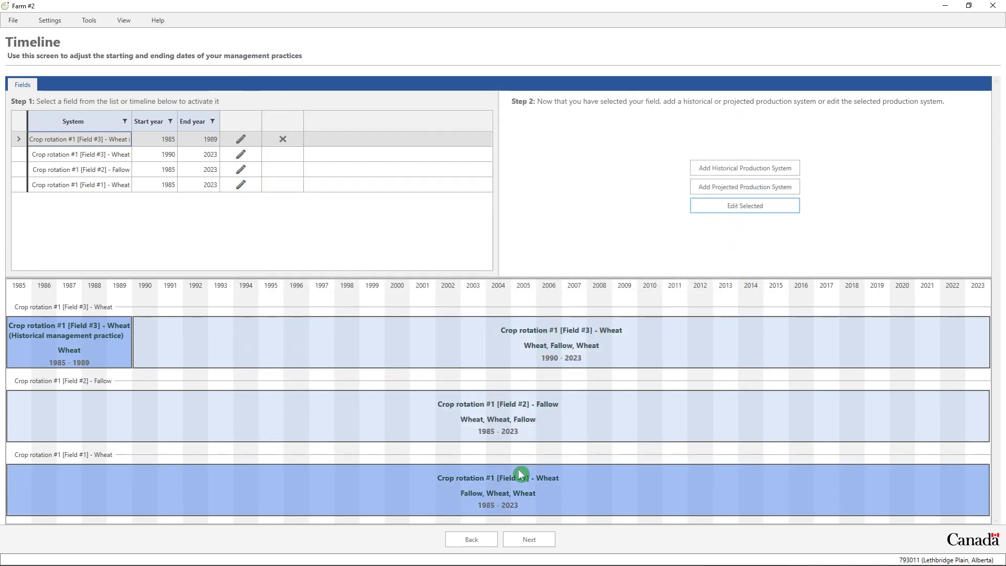
Add a projected production system to Field #3 and remove both wheat crops from it, keeping only the fallow.
click(531, 355)
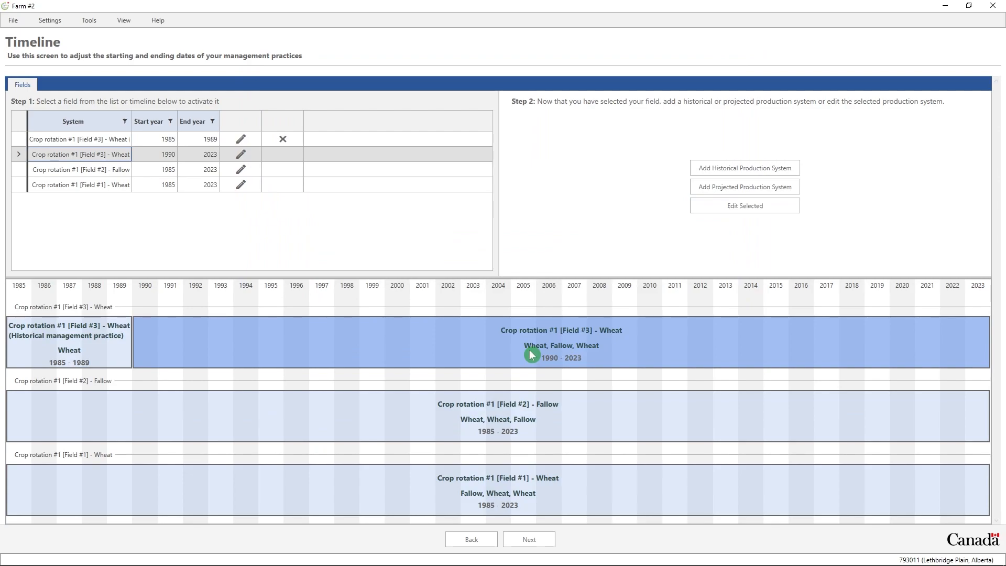
click(765, 189)
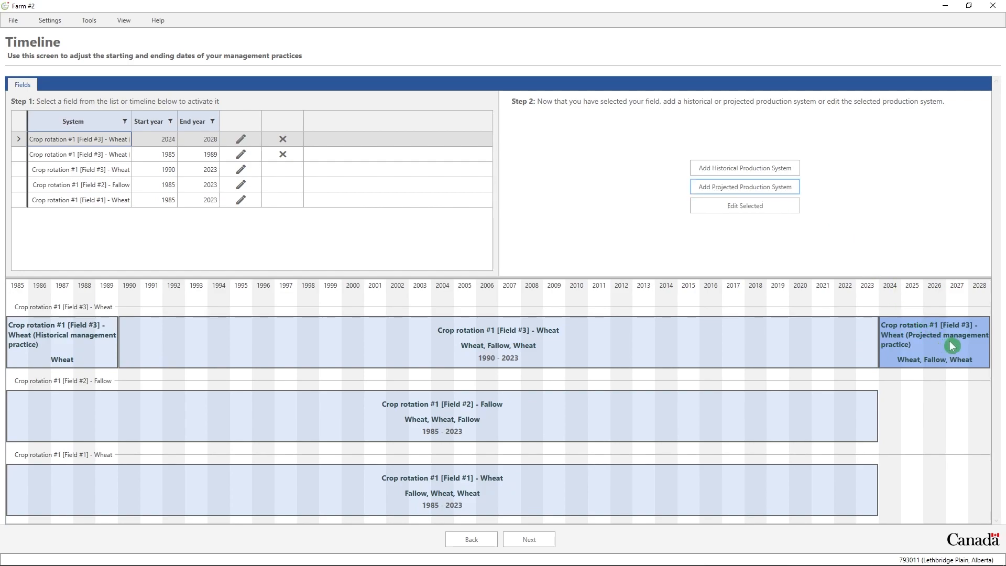
click(947, 347)
click(775, 208)
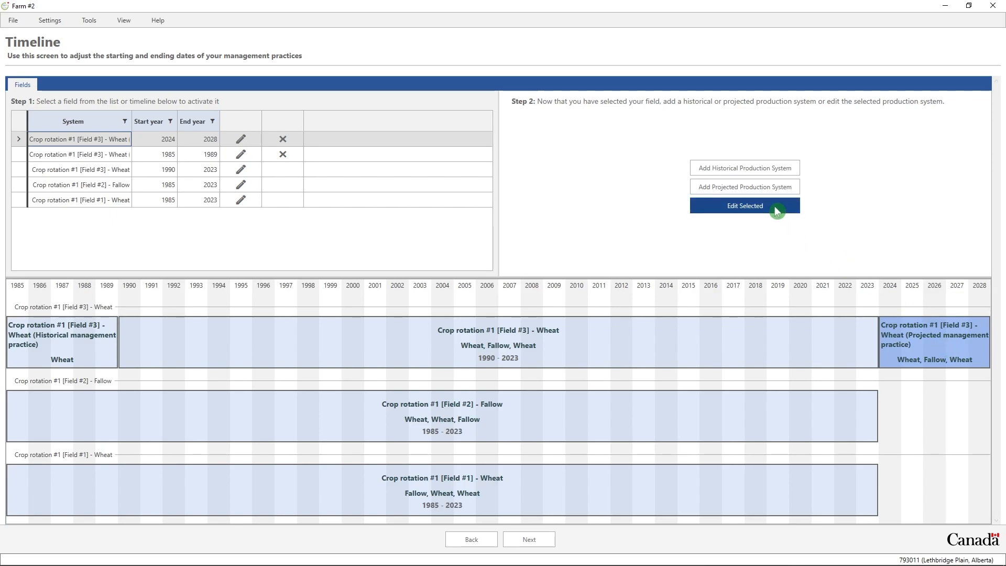
click(615, 200)
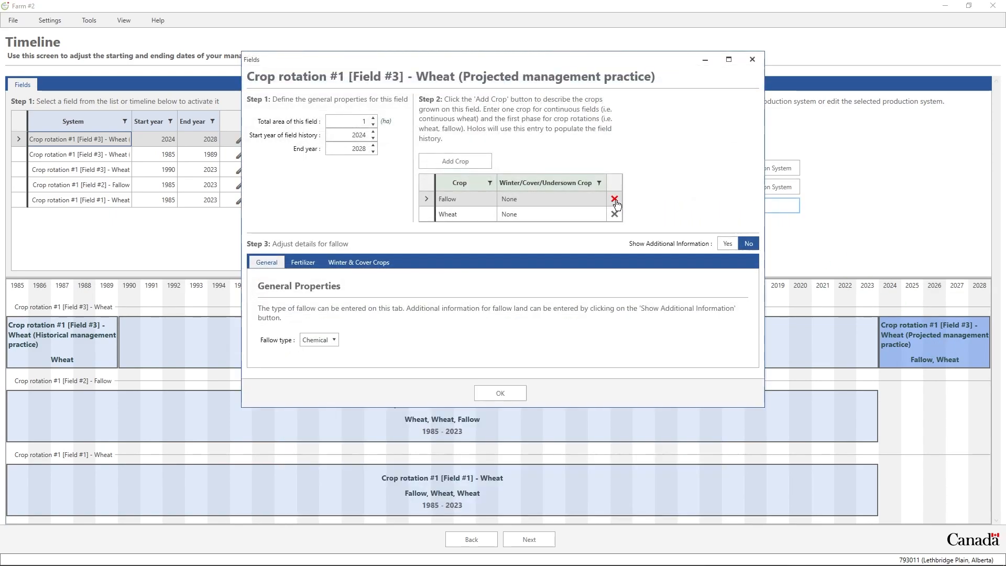
click(615, 215)
click(503, 391)
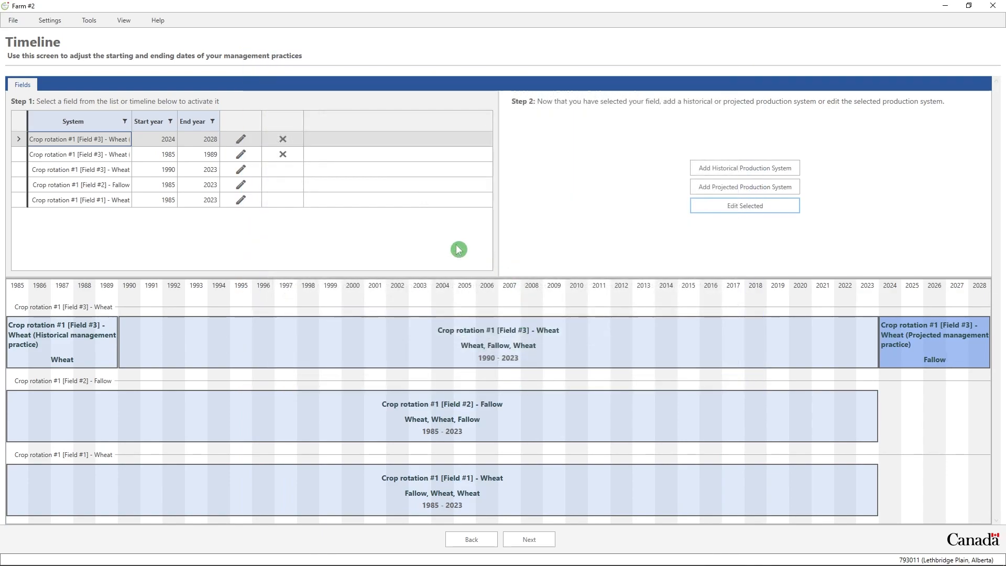
Set the end year of Field #3's projected management practice to 2030.
click(201, 143)
click(214, 135)
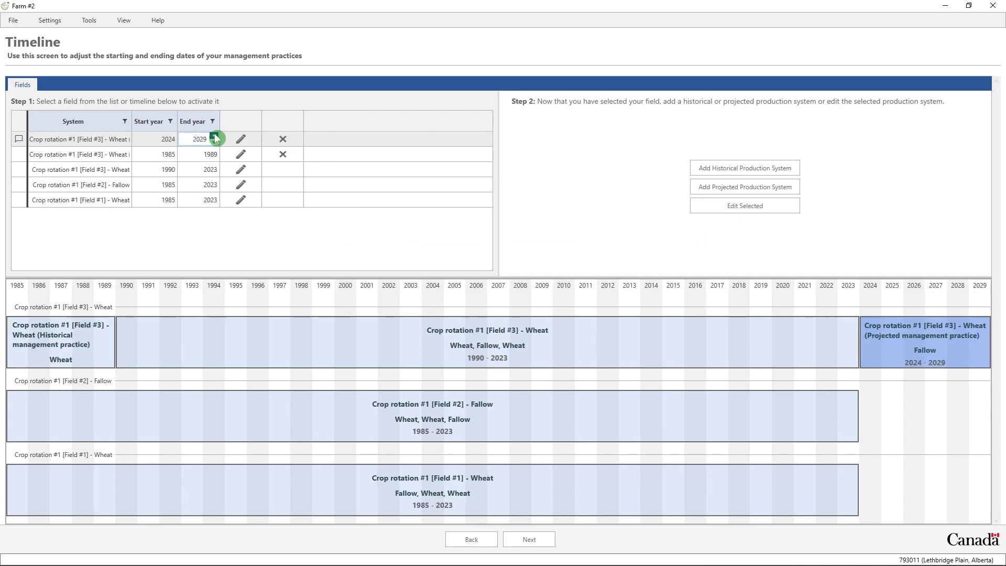
click(215, 135)
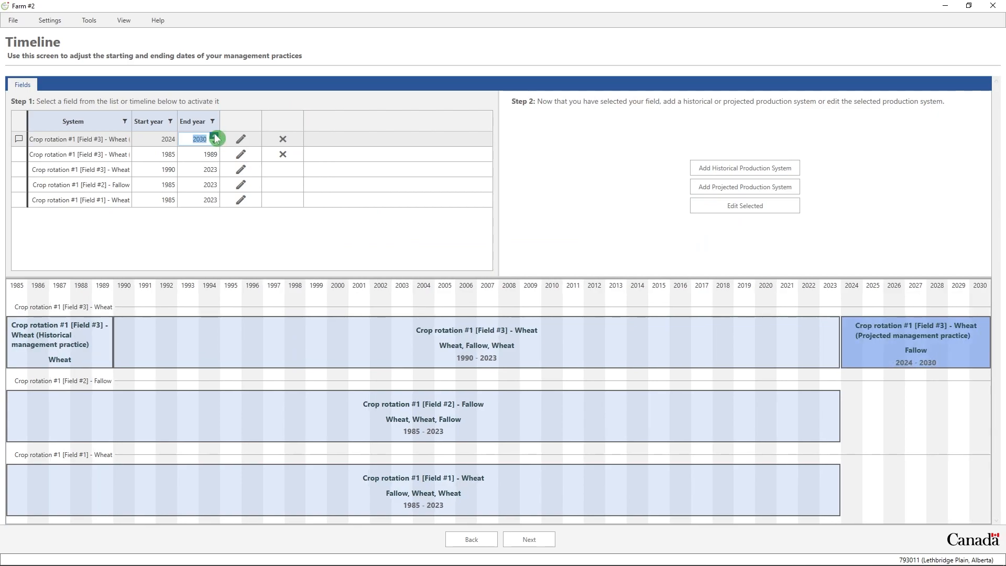
Proceed to the Details screen and set the yield assignment method to Input file.
click(539, 538)
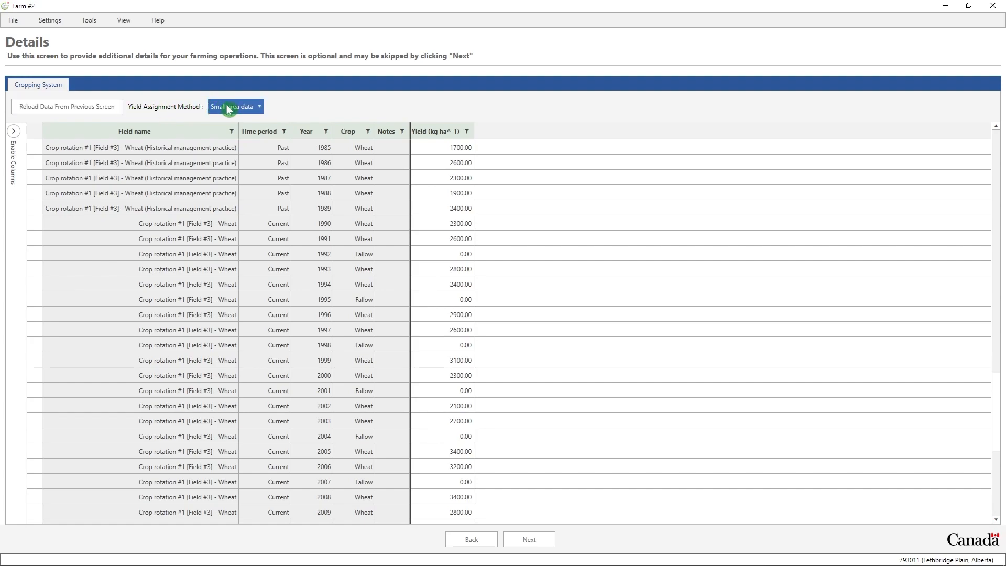
click(242, 109)
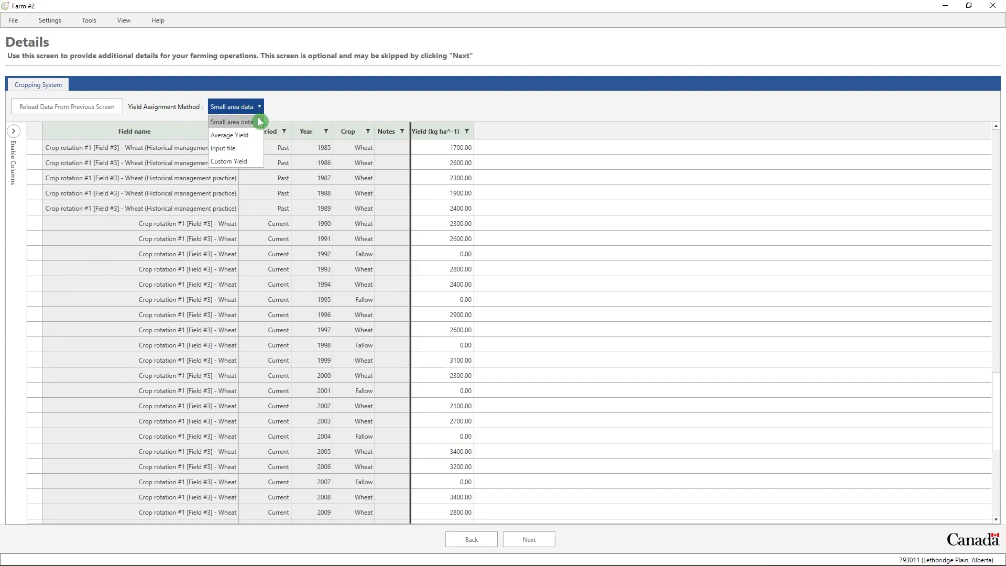
click(256, 148)
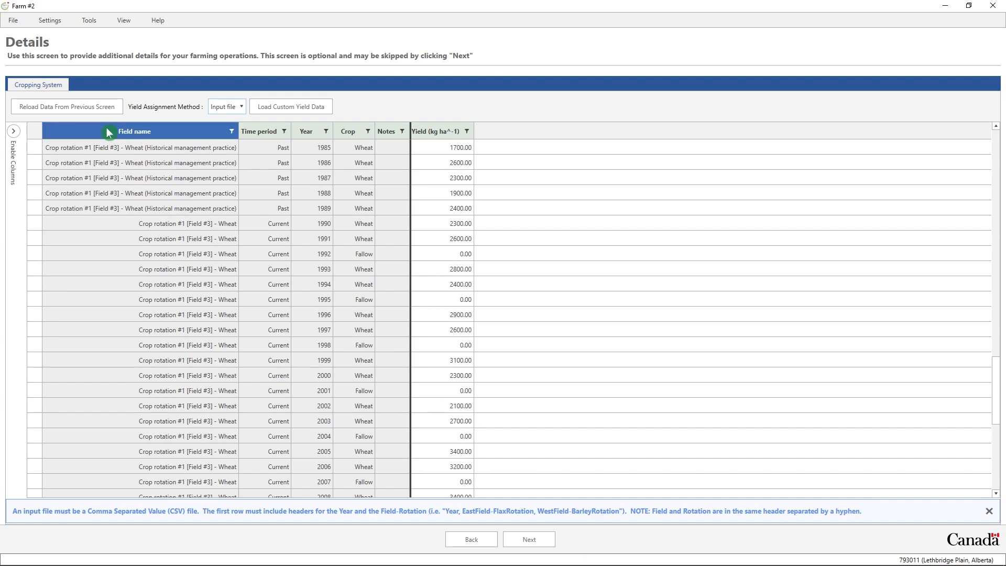
Filter the field name column to show only Field #3's historical management practice.
click(232, 132)
click(309, 200)
click(580, 334)
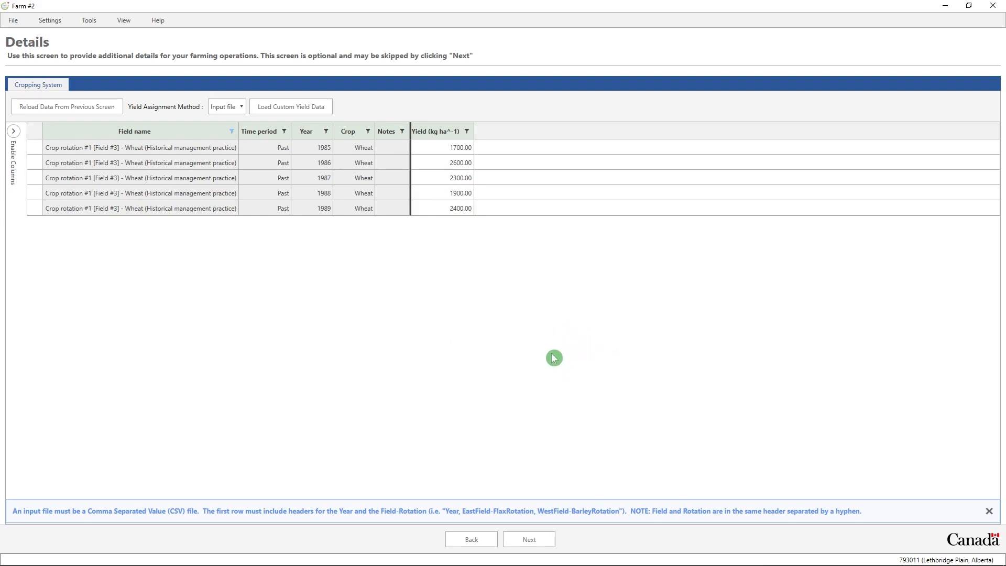
Try enabling all and no columns, reset them to defaults, and invert the selection to show the tillage, soil-return and carbon input columns.
click(15, 144)
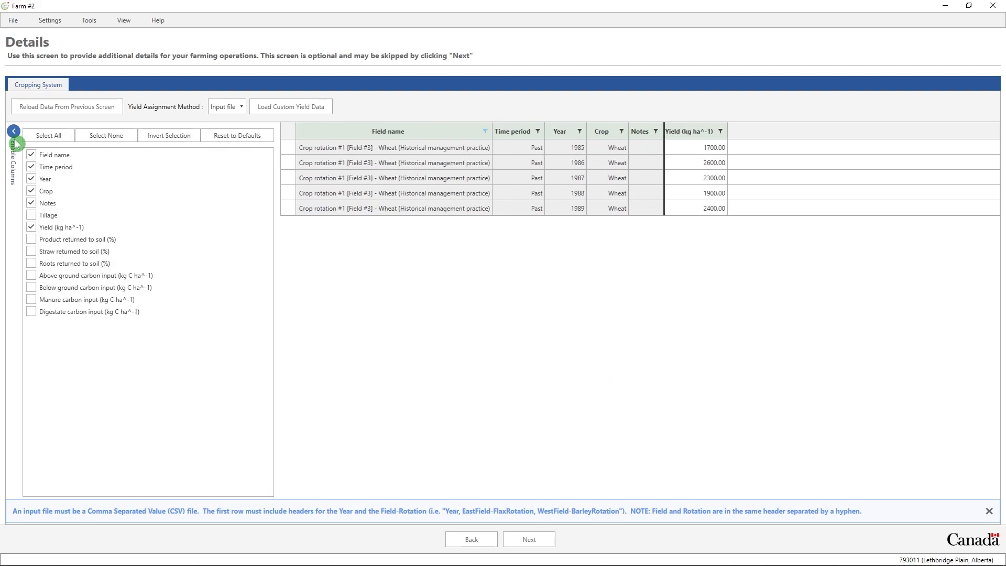
click(52, 137)
click(89, 135)
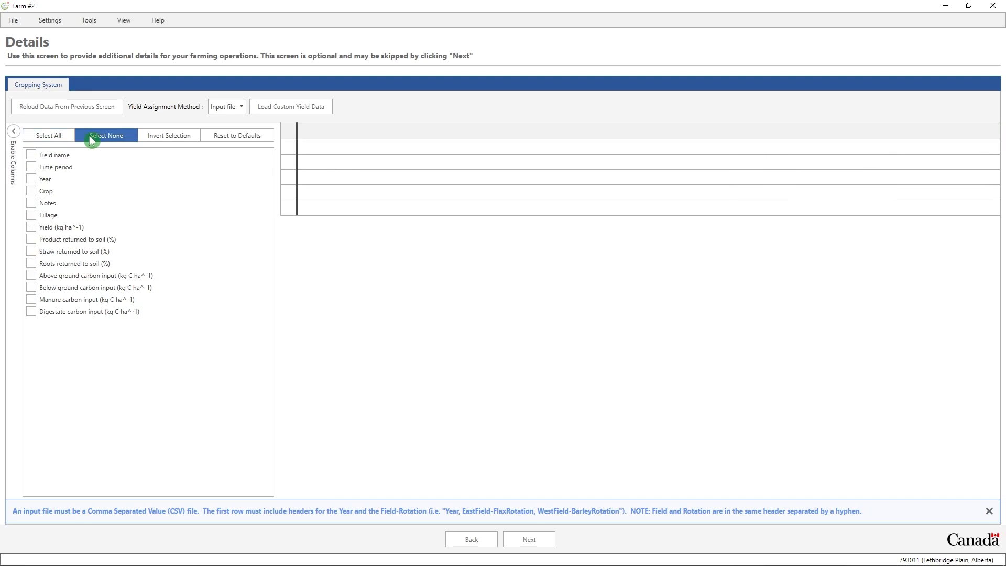
click(223, 136)
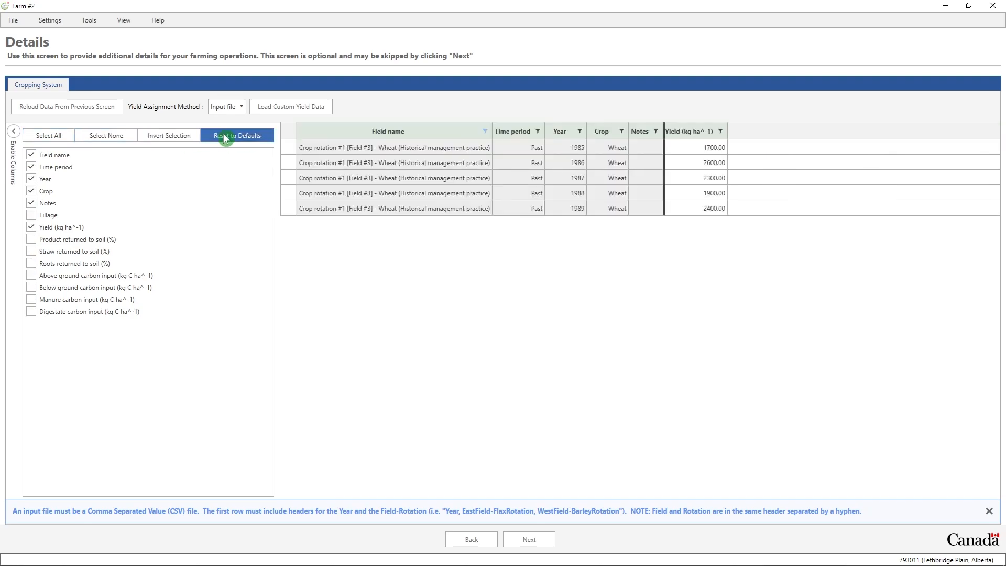
click(185, 138)
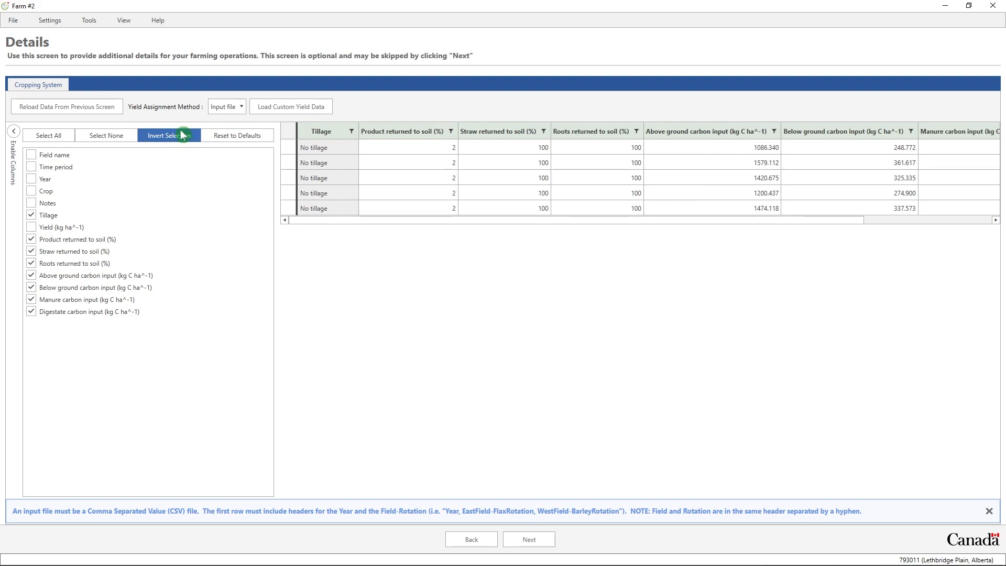
drag(442, 220, 568, 228)
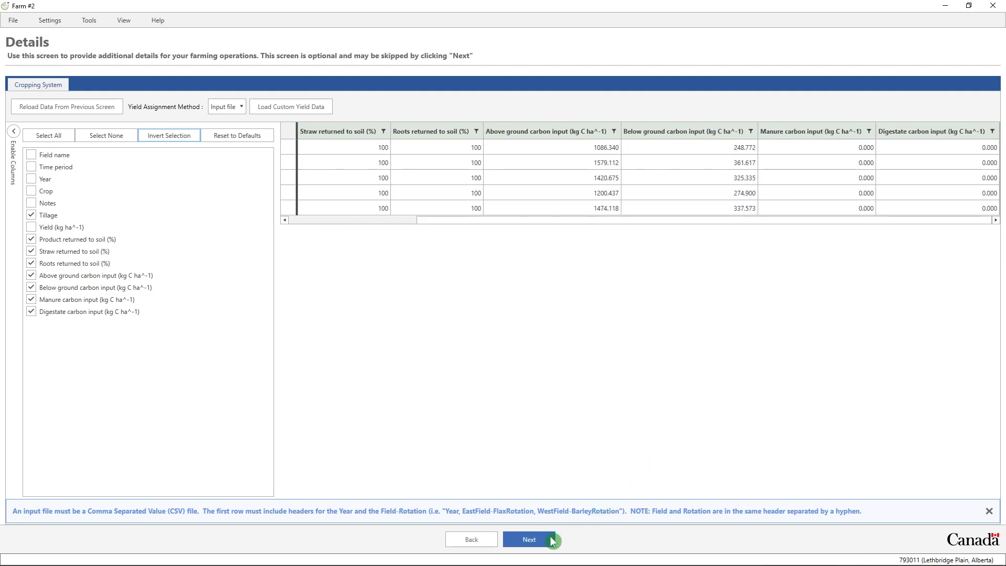
Proceed to the results and display the Multiyear Carbon Modelling report as a grid, including its N2O emission columns.
click(546, 540)
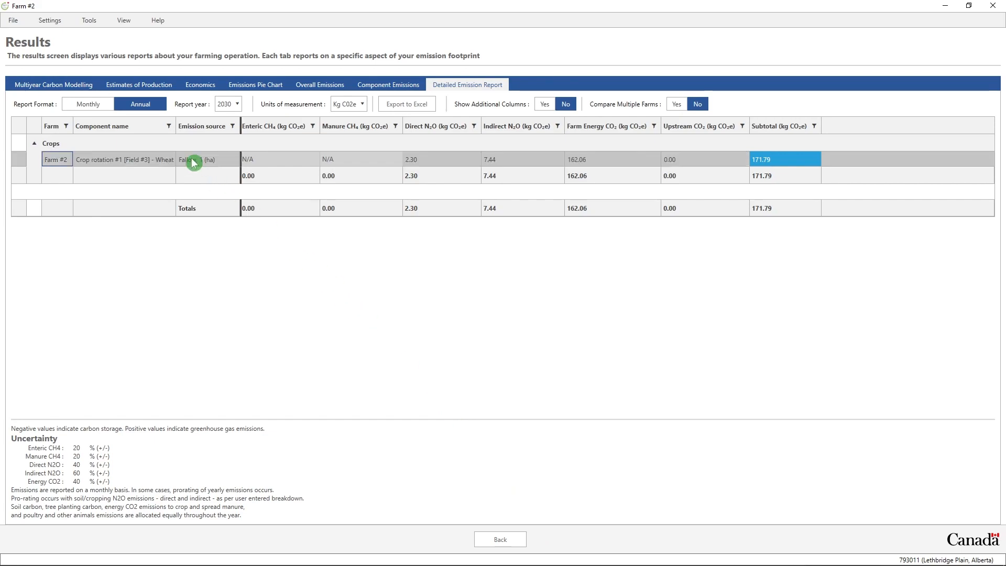
click(78, 85)
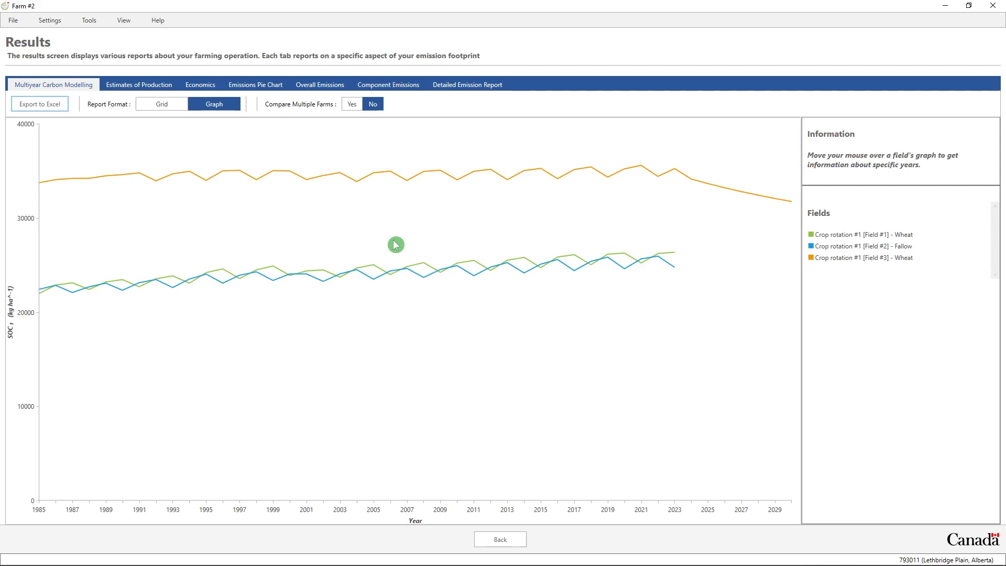
click(162, 107)
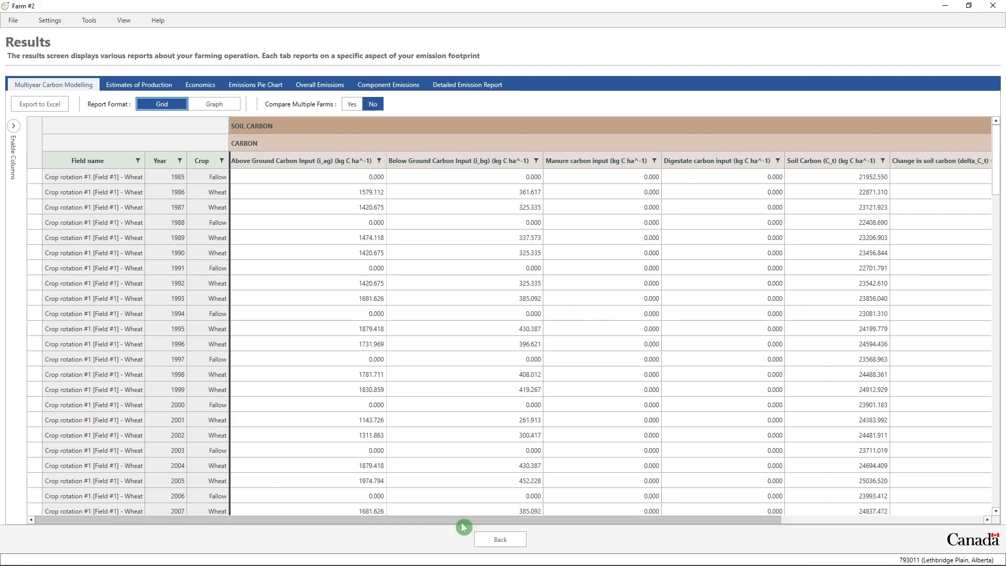
drag(464, 526, 743, 514)
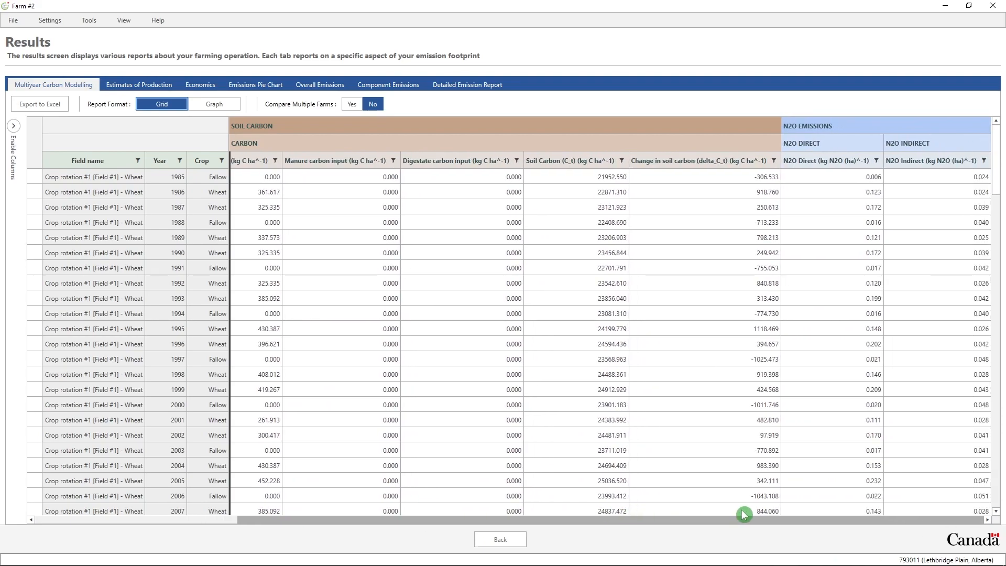